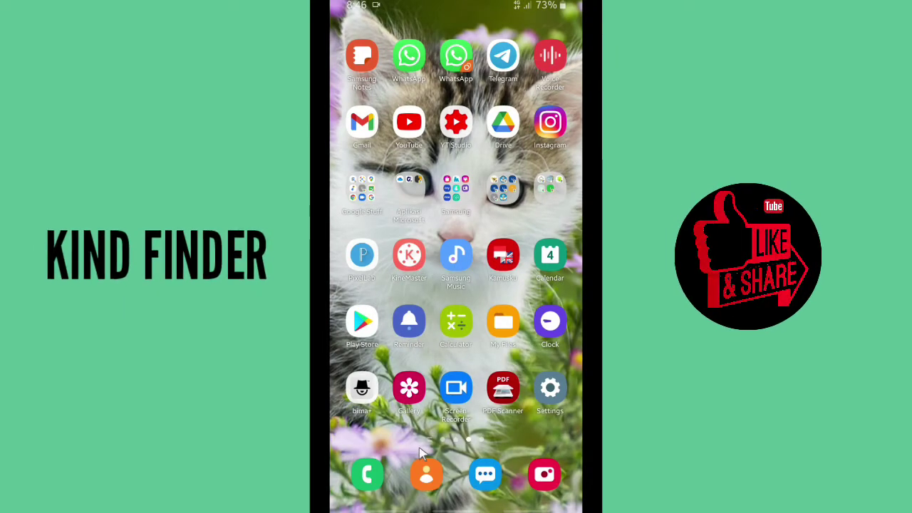
- In Gallery's Downloads album, select the four cat photos in one row
left_click(403, 388)
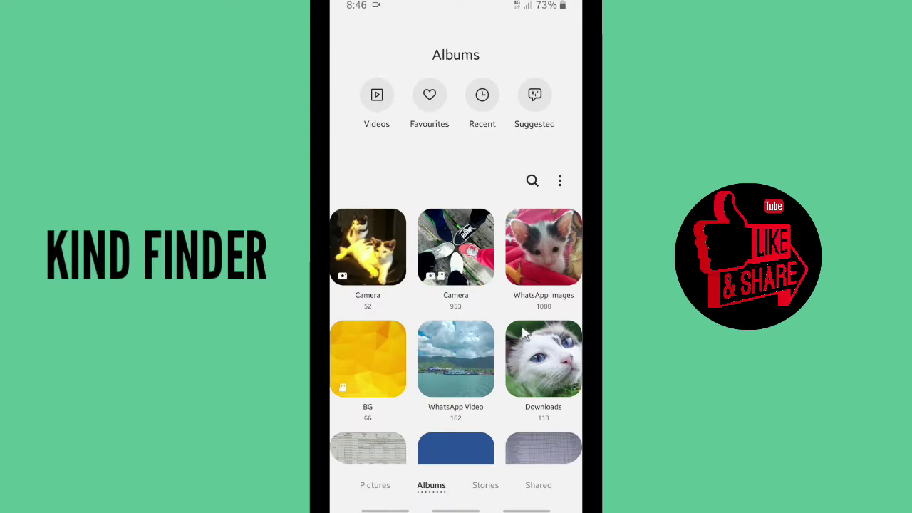
left_click(550, 374)
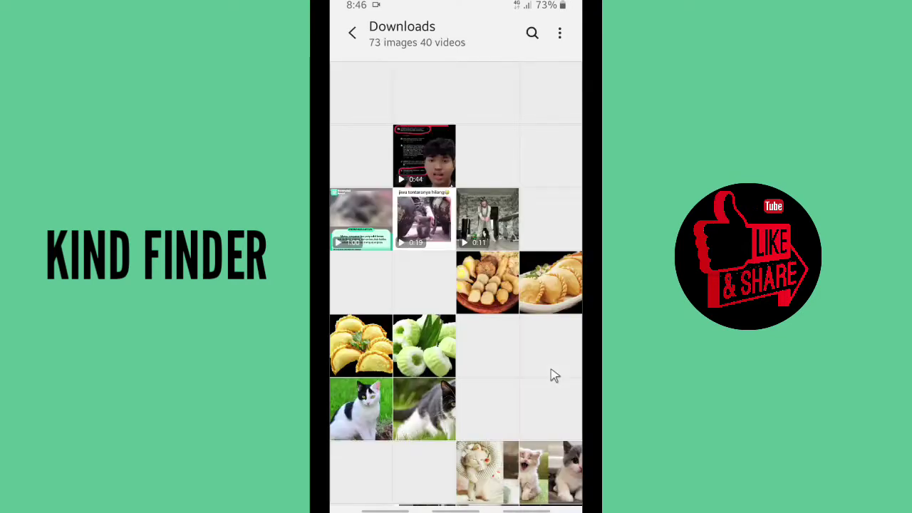
scroll(543, 362, "down", 2)
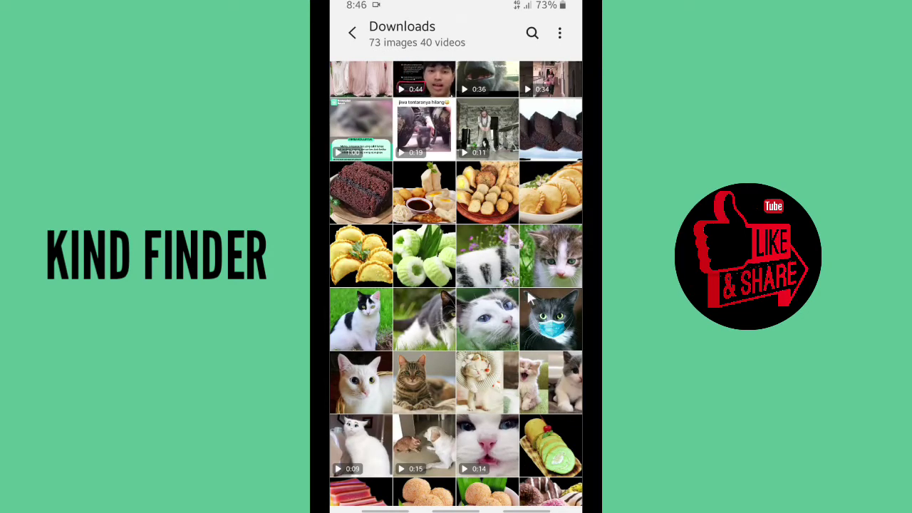
left_click_drag(549, 315, 370, 337)
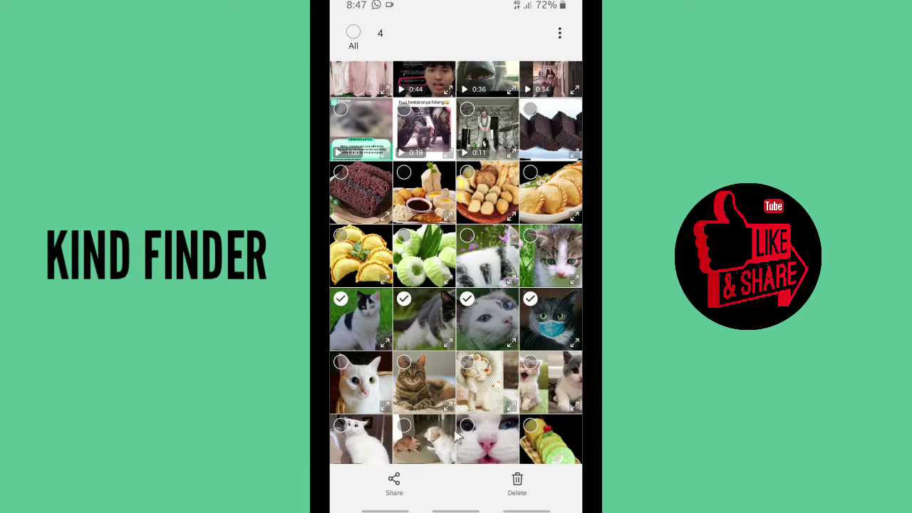
- Share the four selected photos via Save to Drive and change the destination folder
left_click(396, 488)
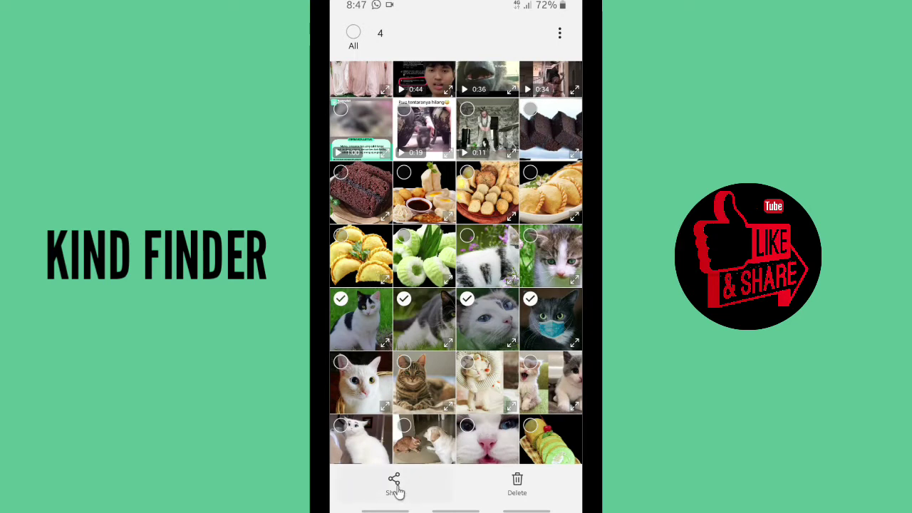
left_click(393, 484)
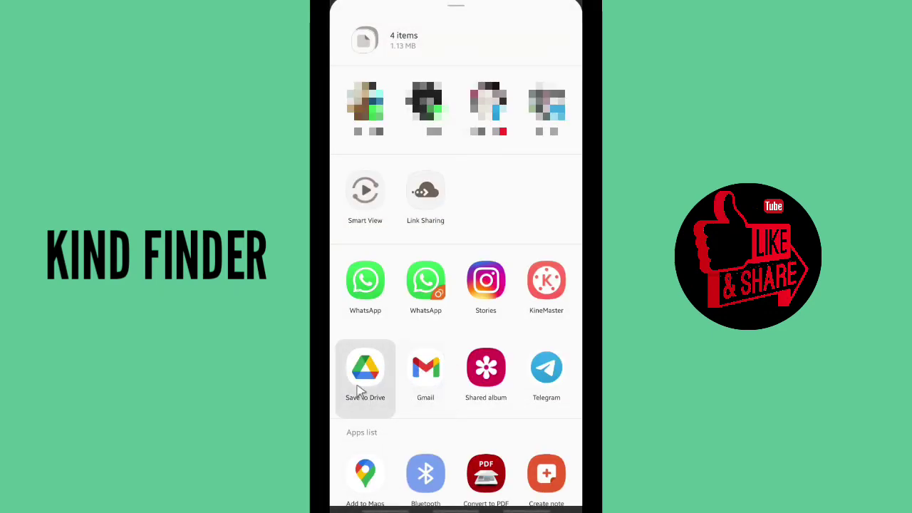
left_click(363, 384)
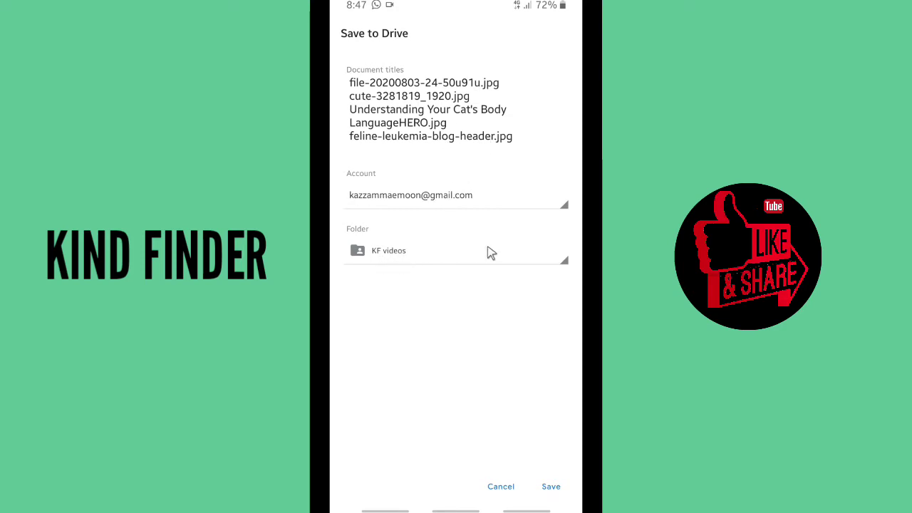
left_click(419, 262)
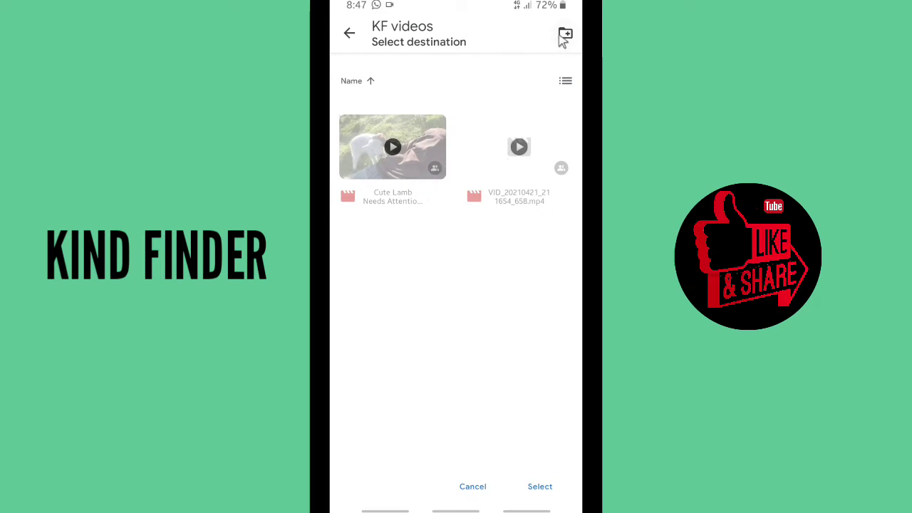
- Create a 'KF photos' folder in My Drive and choose it as the upload destination
left_click(349, 33)
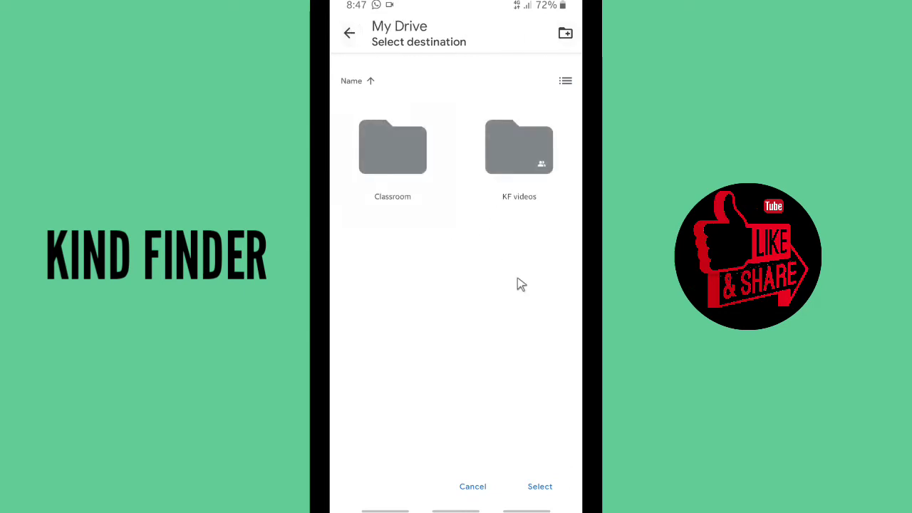
left_click(565, 34)
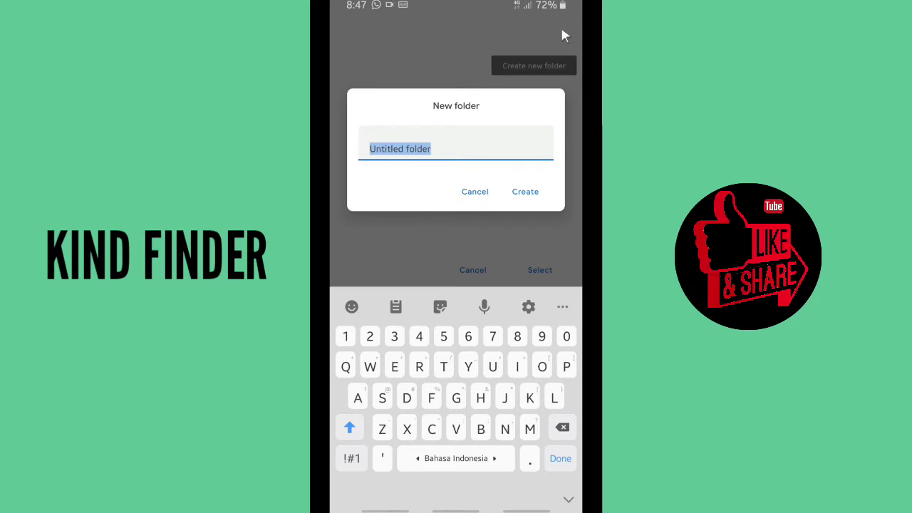
type("KF")
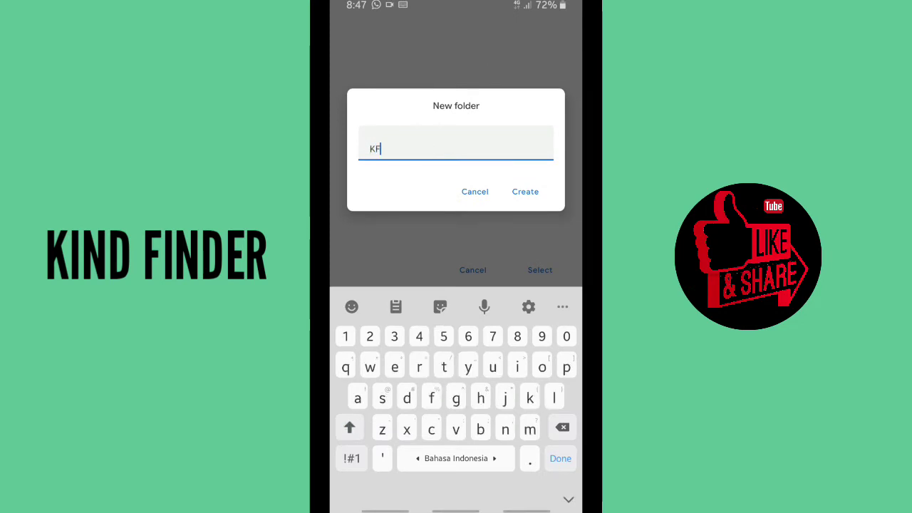
type(" photos")
left_click(527, 201)
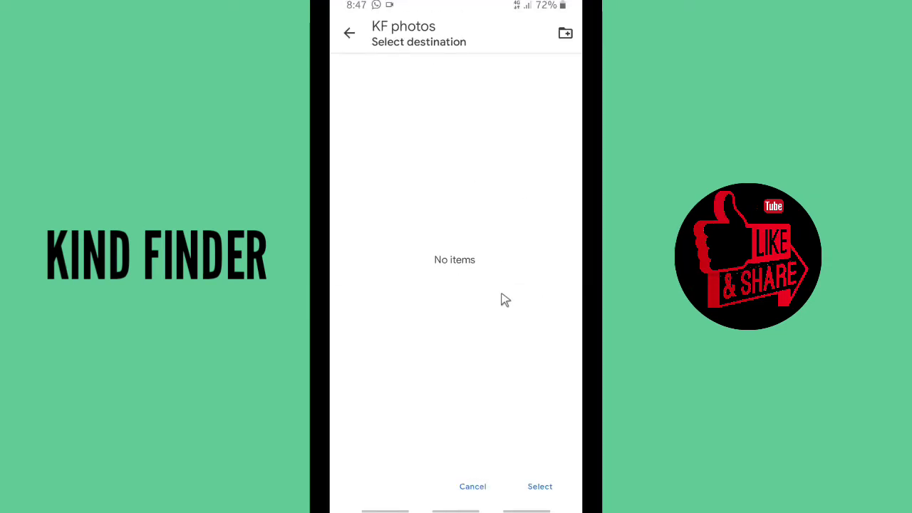
left_click(540, 487)
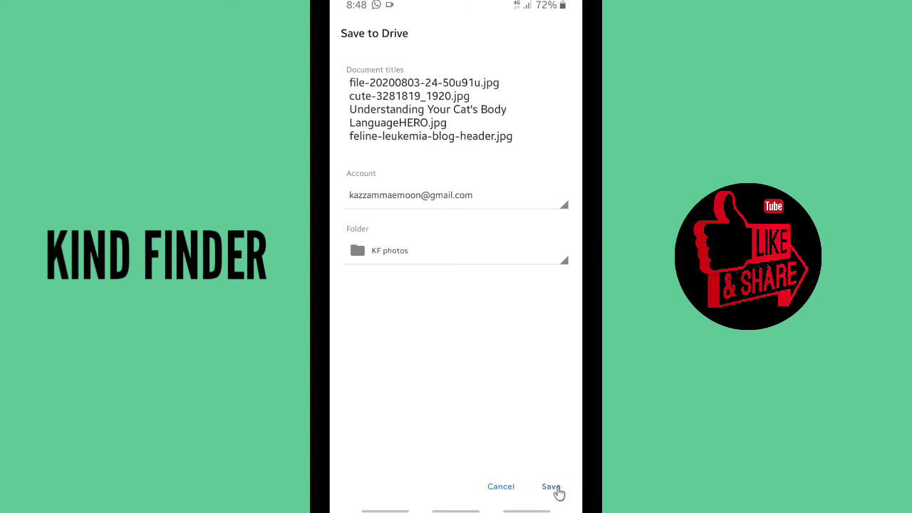
- Save the four cat photos into KF photos, then show the recent apps
left_click(550, 489)
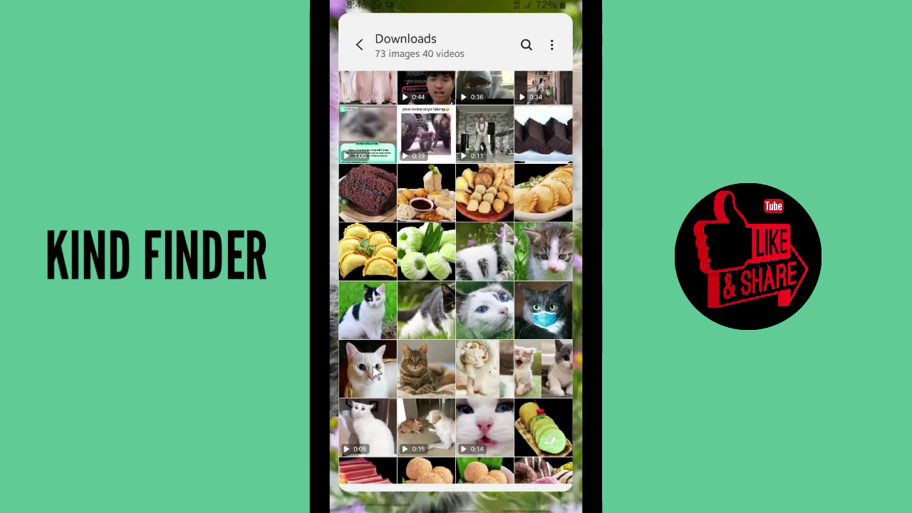
key("alt+s")
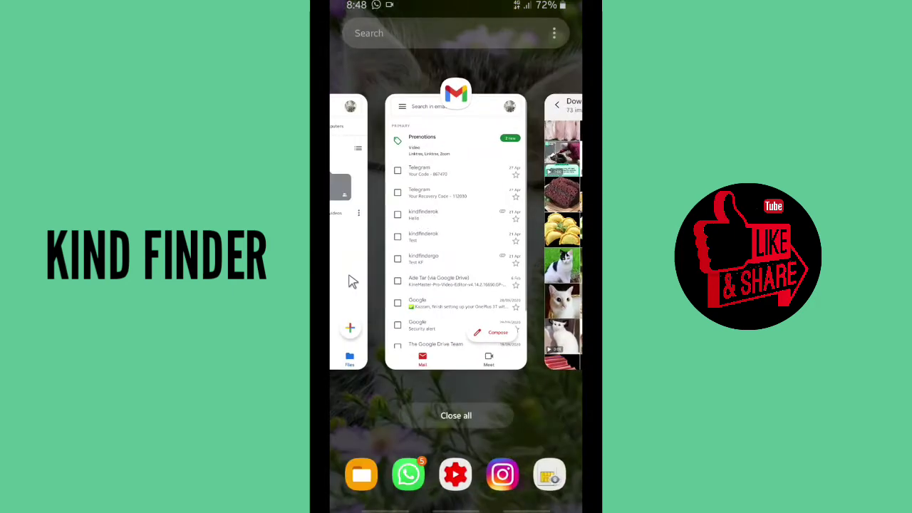
- Return to Drive, check that KF photos holds the four cat images, then go back to My Drive
left_click(351, 281)
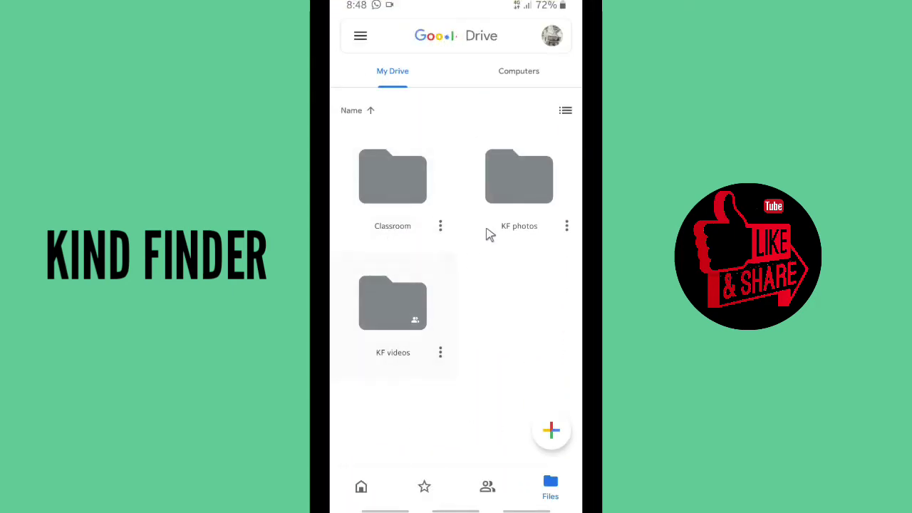
left_click(511, 175)
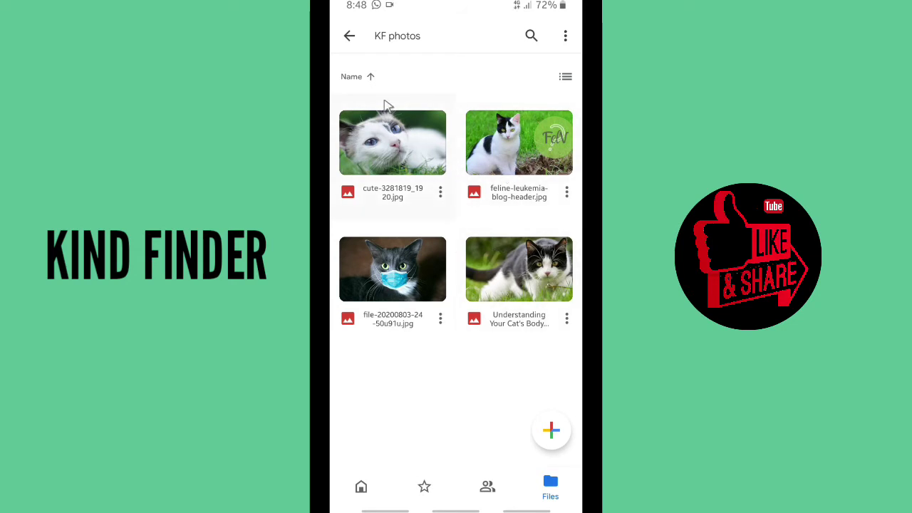
left_click(348, 36)
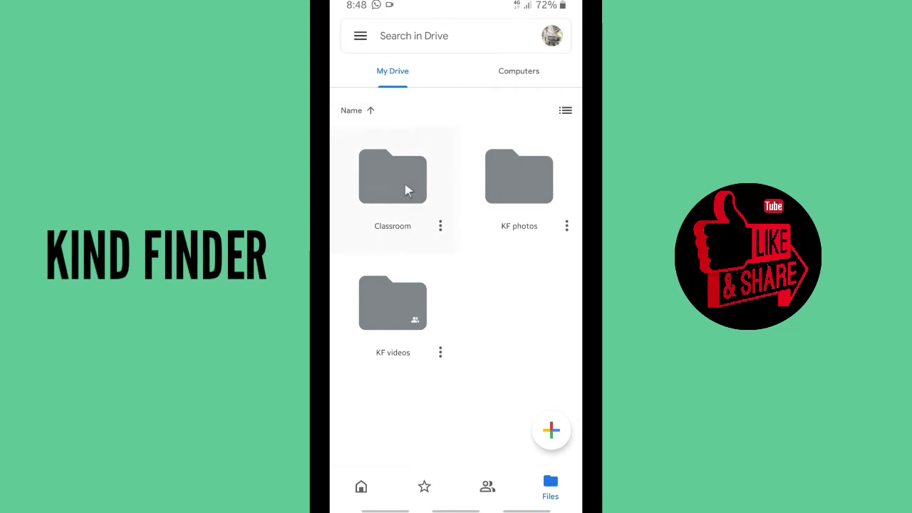
- Set KF photos' link access to Viewer for anyone with the link
left_click(565, 227)
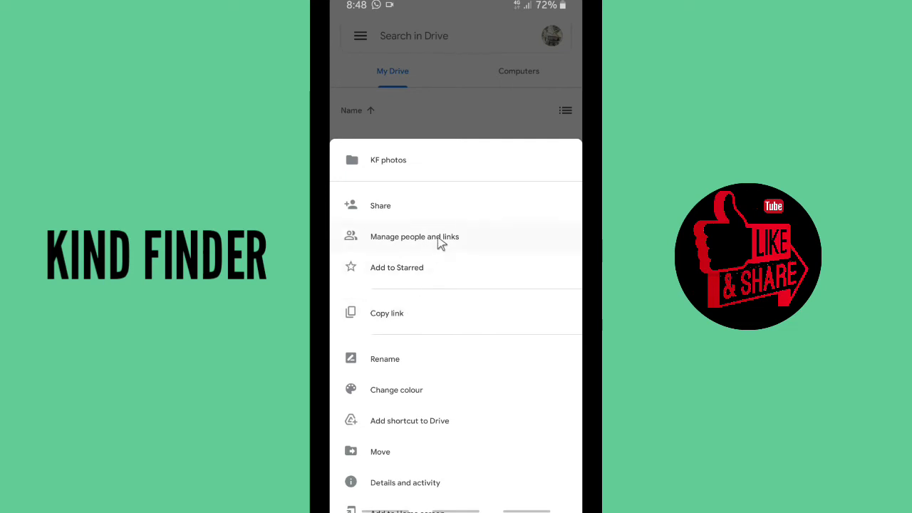
left_click(426, 236)
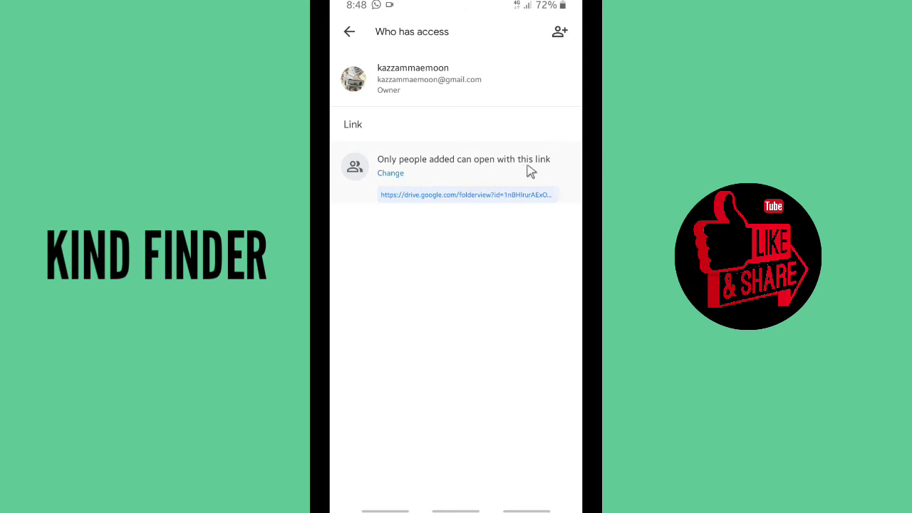
left_click(428, 182)
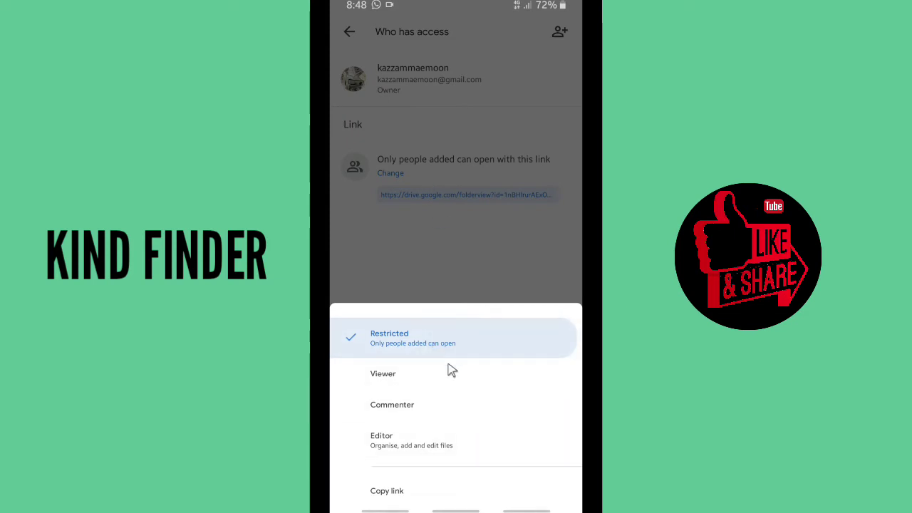
left_click(400, 379)
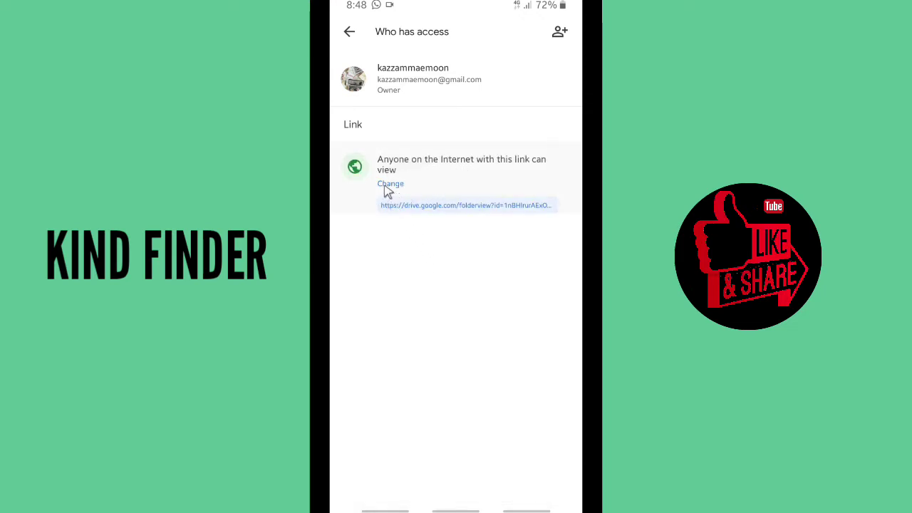
left_click(349, 32)
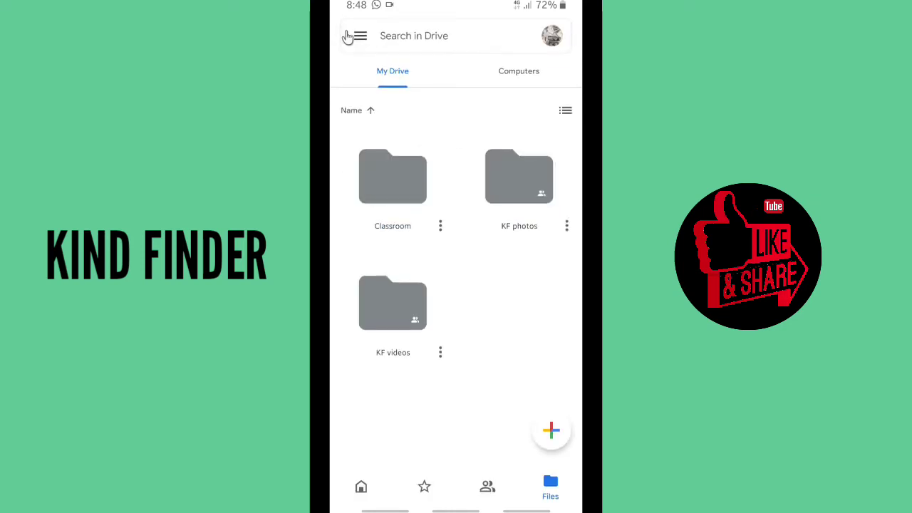
- Copy the KF photos folder link and go to the home screen
left_click(567, 226)
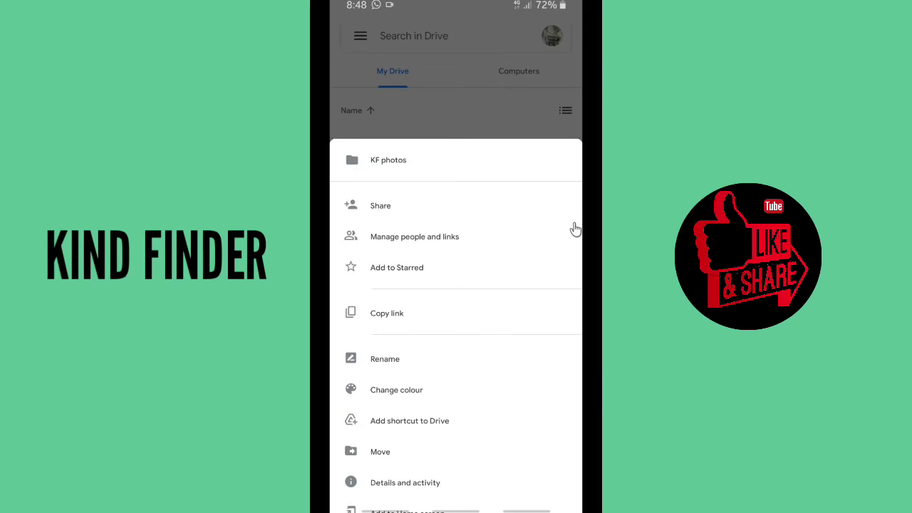
left_click(384, 319)
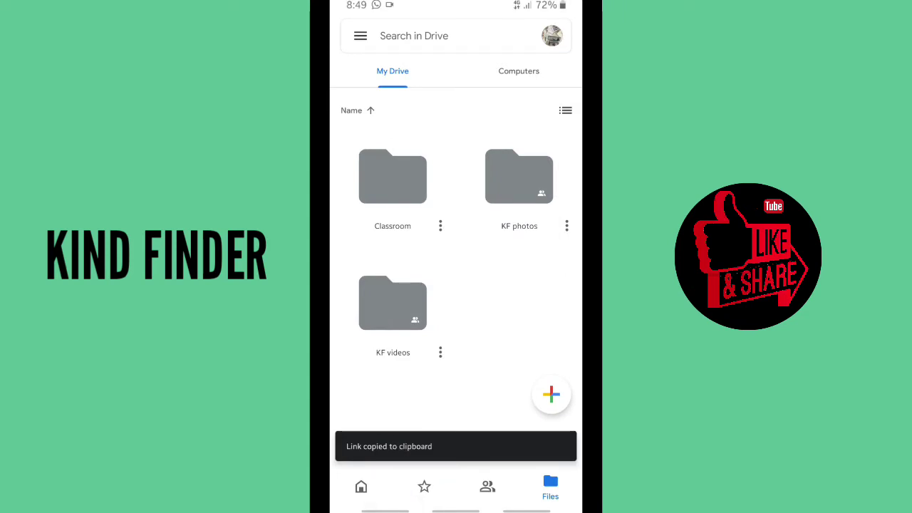
left_click_drag(456, 510, 431, 171)
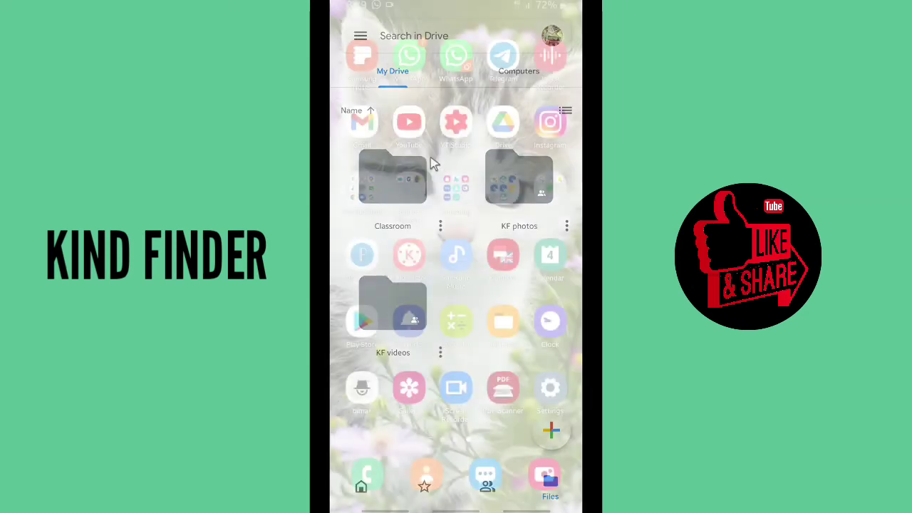
- Paste the KF photos folder link into the existing WhatsApp chat and send it
left_click(456, 56)
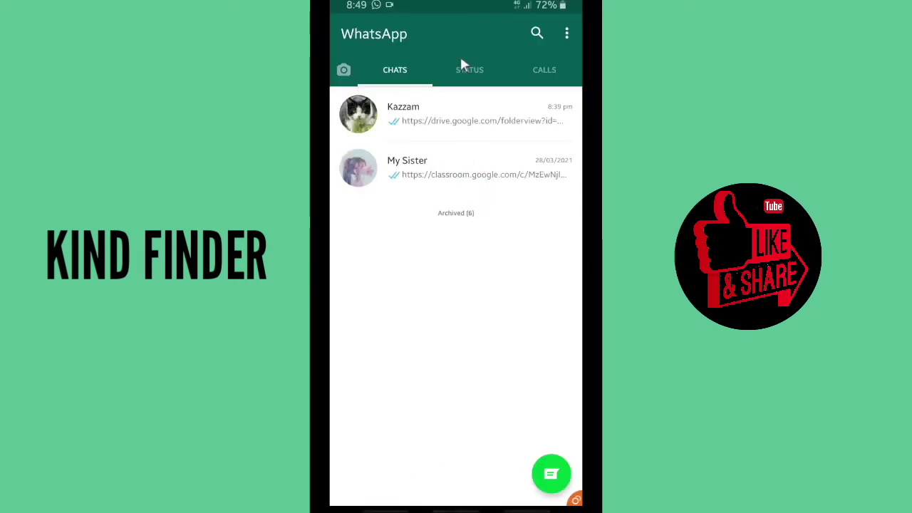
left_click(450, 126)
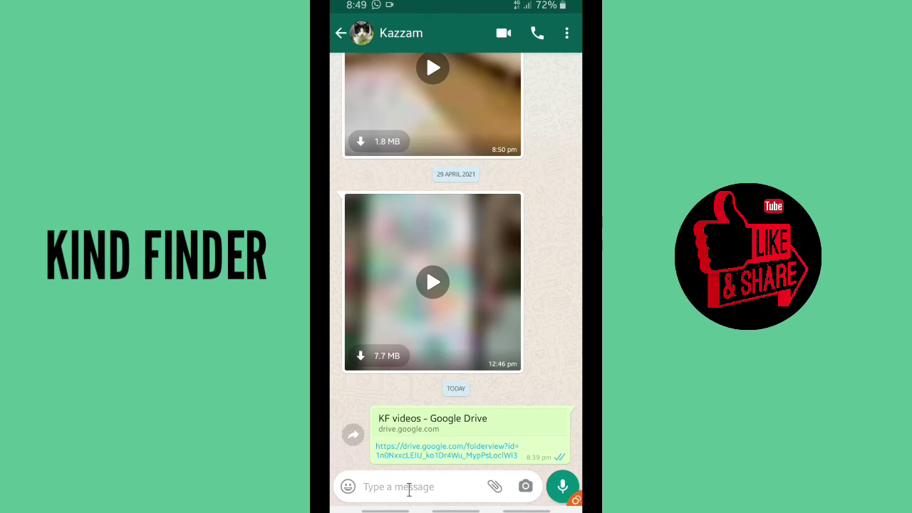
left_click(409, 488)
left_click(363, 503)
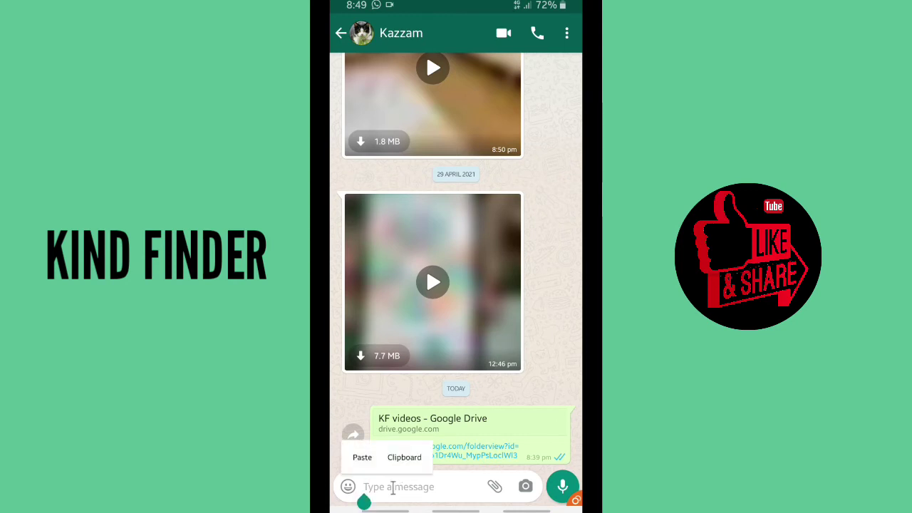
left_click(361, 457)
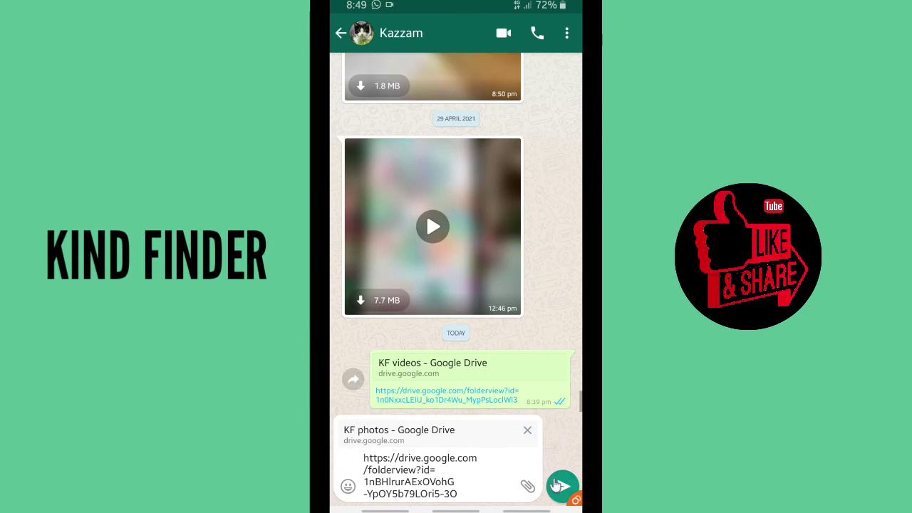
left_click(561, 485)
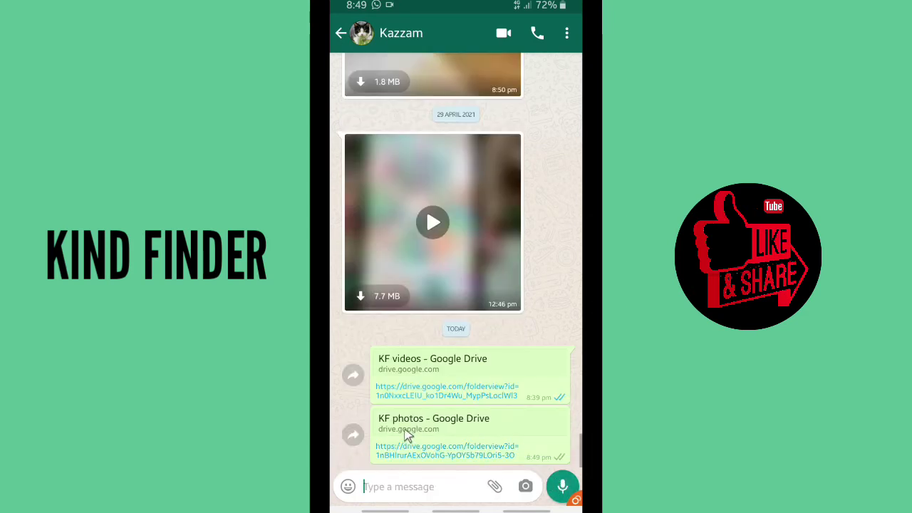
- Open the sent KF photos link in Drive with the fourth account
left_click(440, 453)
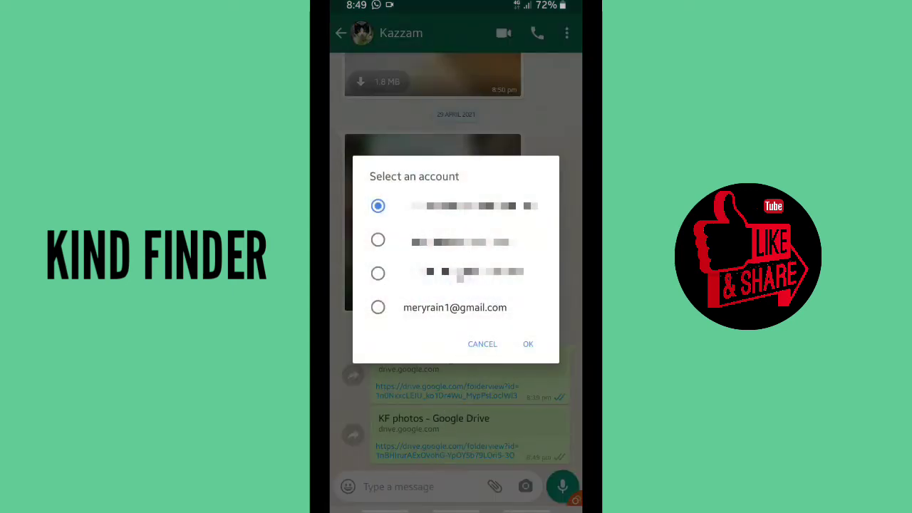
left_click(452, 311)
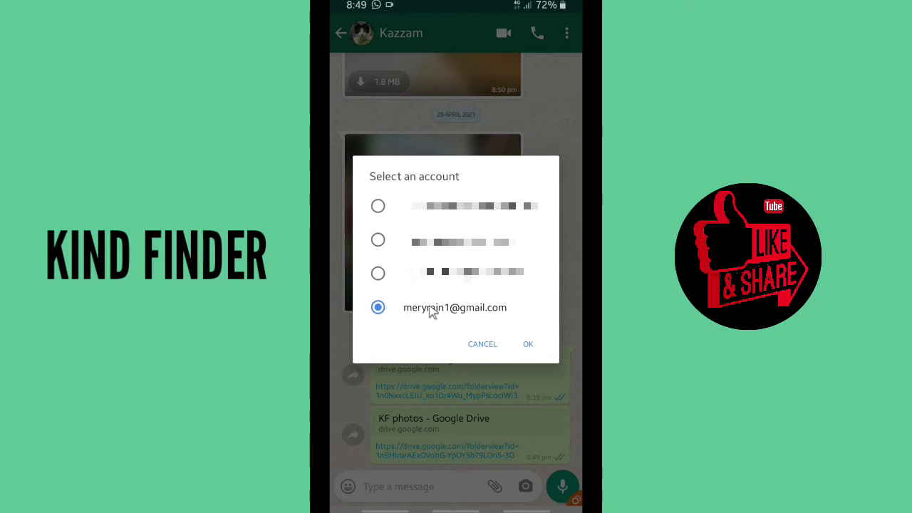
left_click(525, 346)
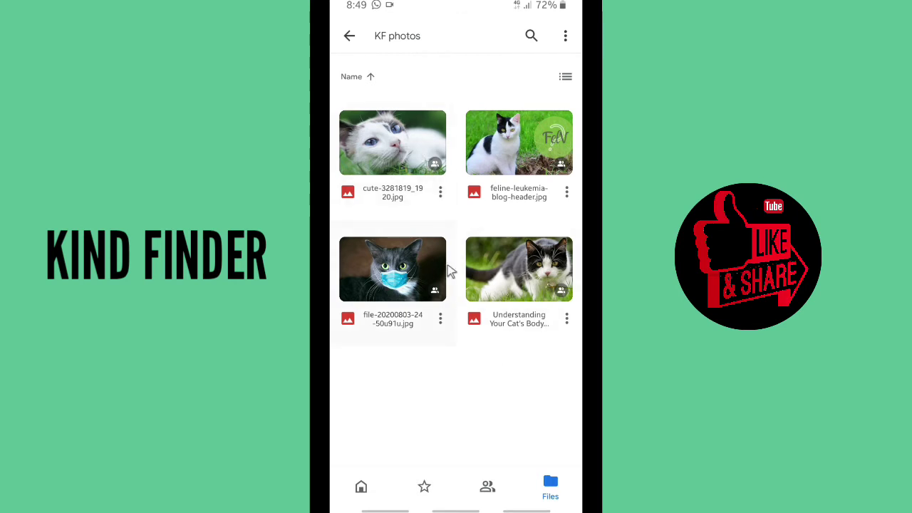
- Back out of the folder to WhatsApp's chat list, then go home
right_click(448, 383)
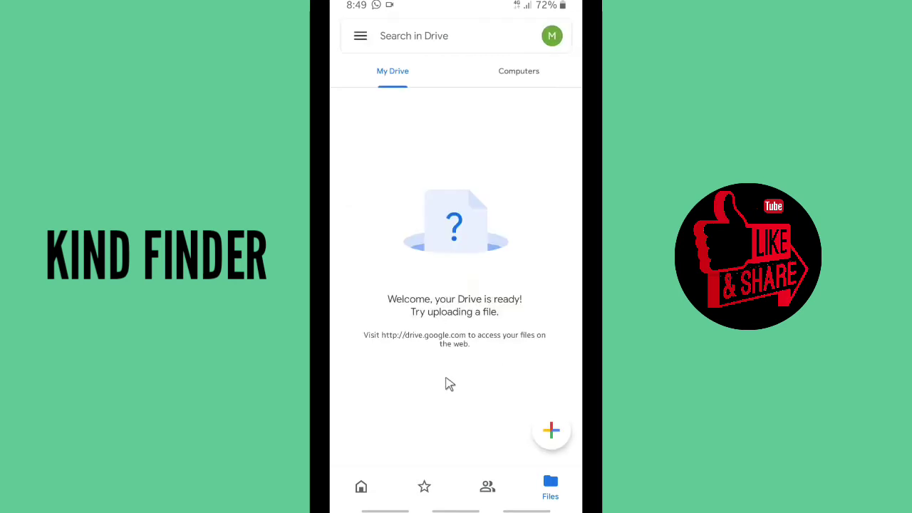
right_click(449, 384)
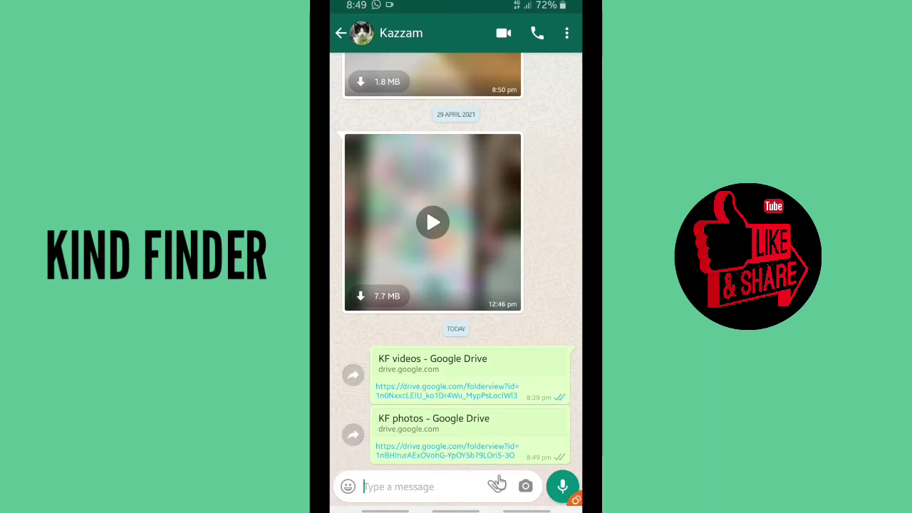
right_click(483, 349)
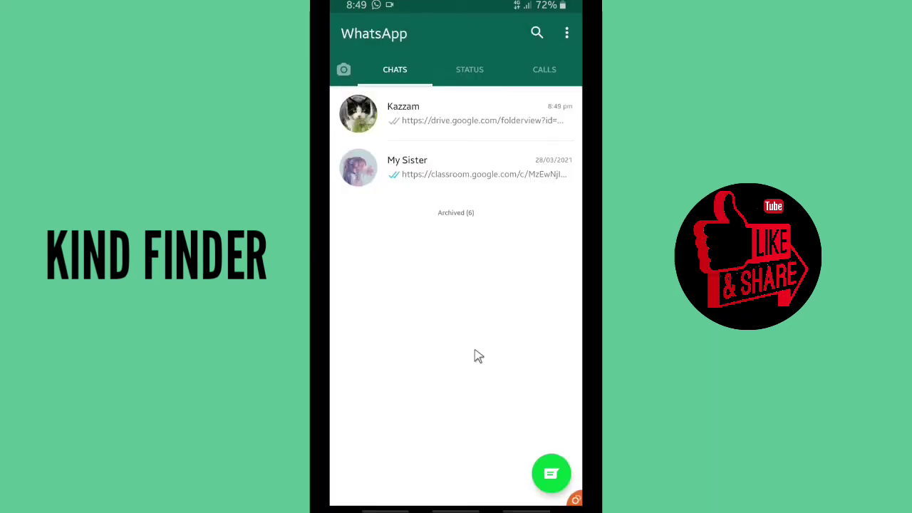
left_click(459, 509)
- Select the four cat photos in Downloads and share them to Gmail
left_click(410, 383)
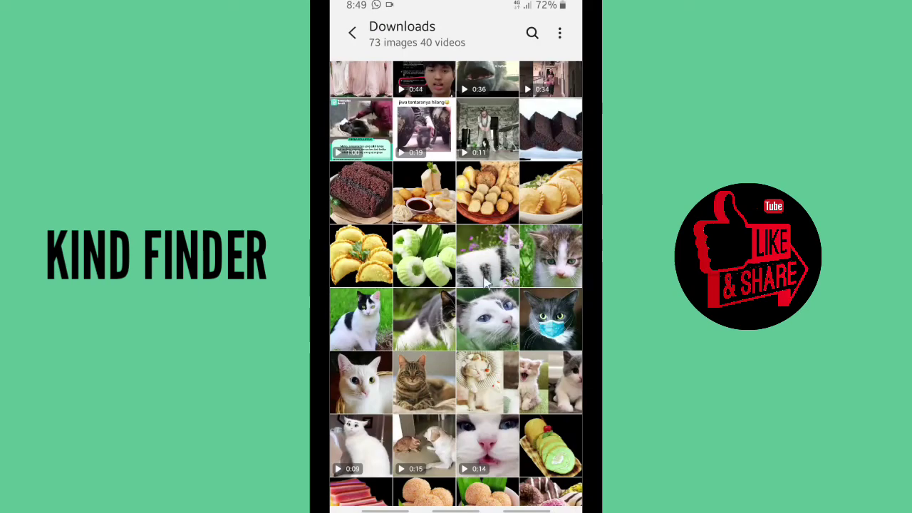
left_click_drag(360, 320, 526, 330)
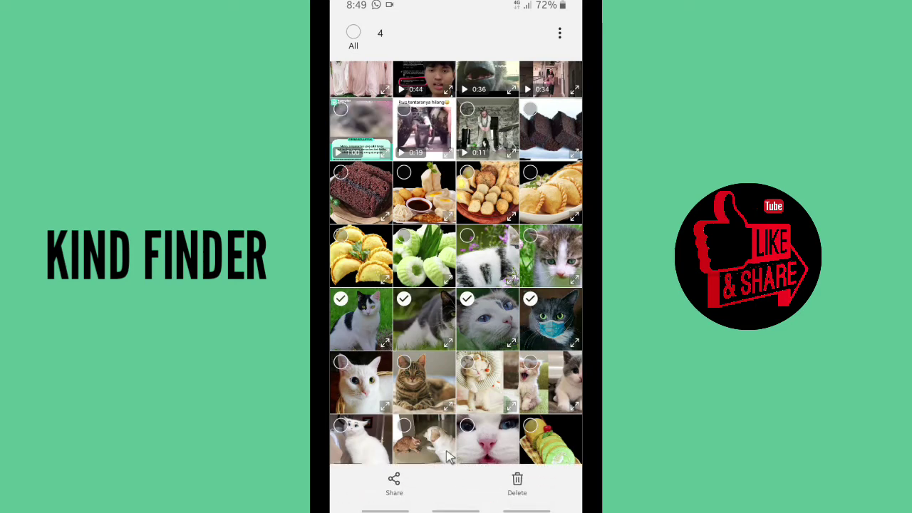
left_click(391, 484)
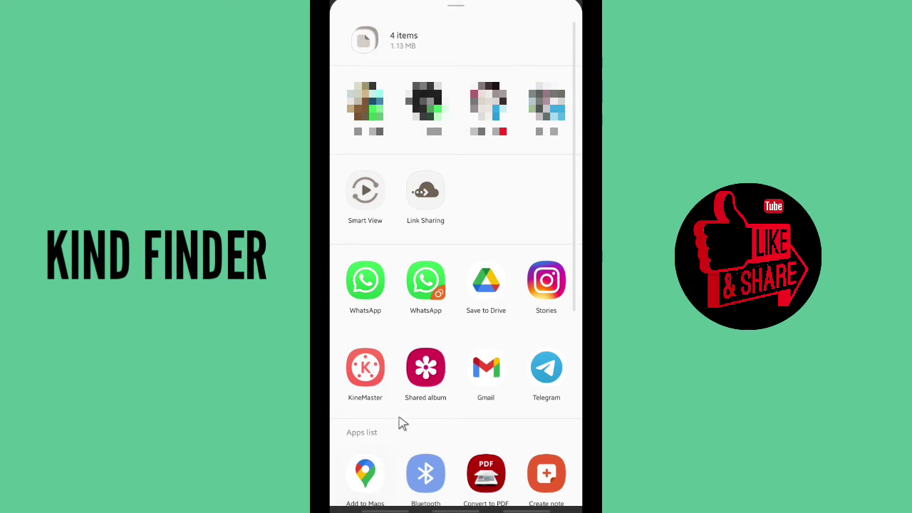
left_click(487, 378)
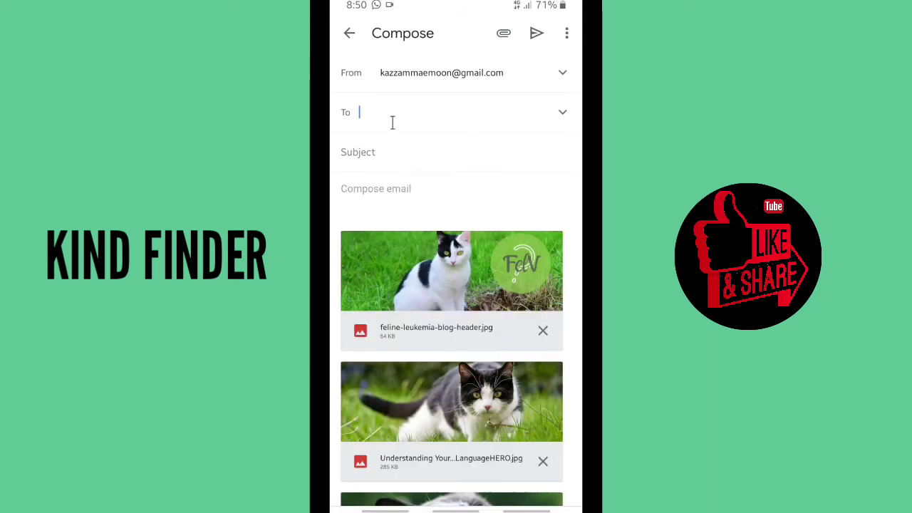
- Add the contact as the email's recipient by typing part of their address and choosing the suggestion
scroll(451, 375, "down", 3)
scroll(451, 375, "up", 2)
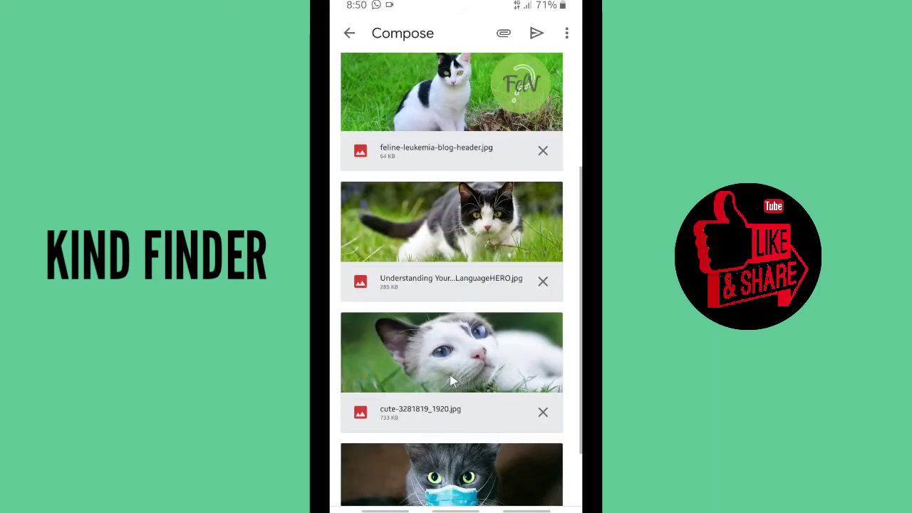
scroll(450, 371, "down", 2)
scroll(446, 361, "up", 4)
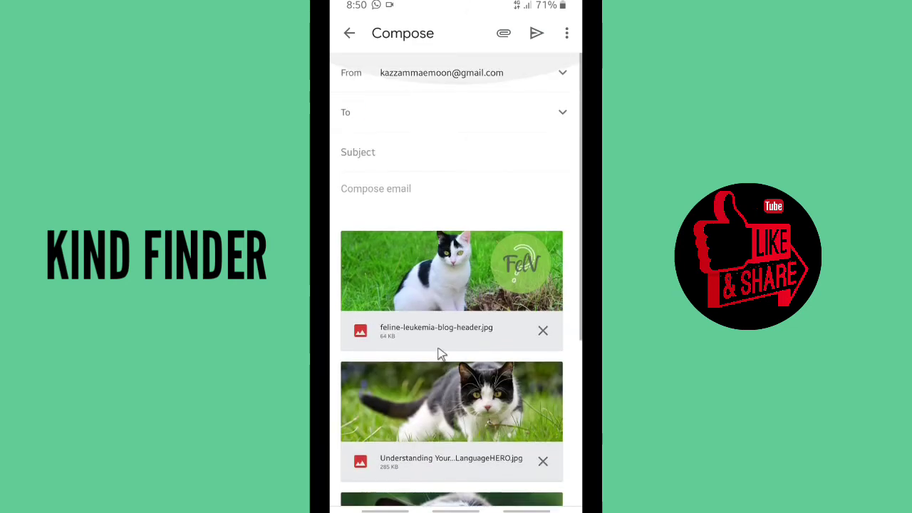
left_click(388, 110)
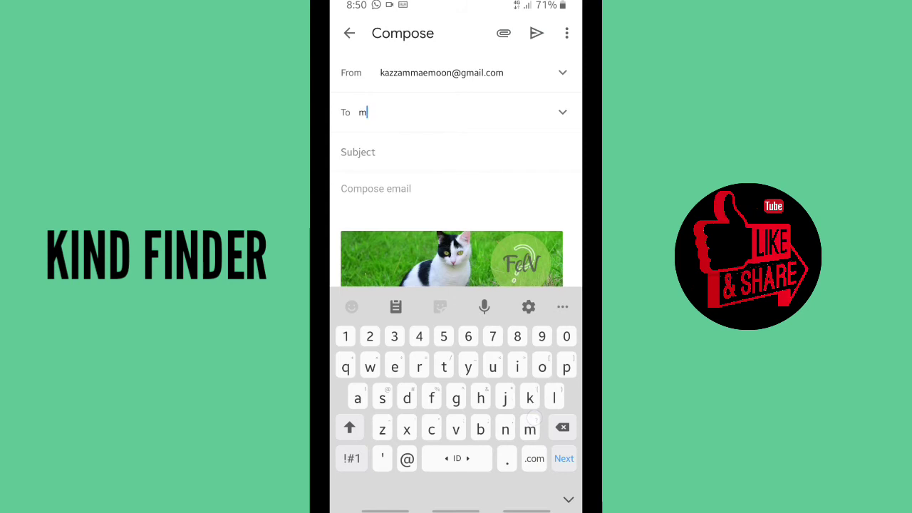
type("meryr")
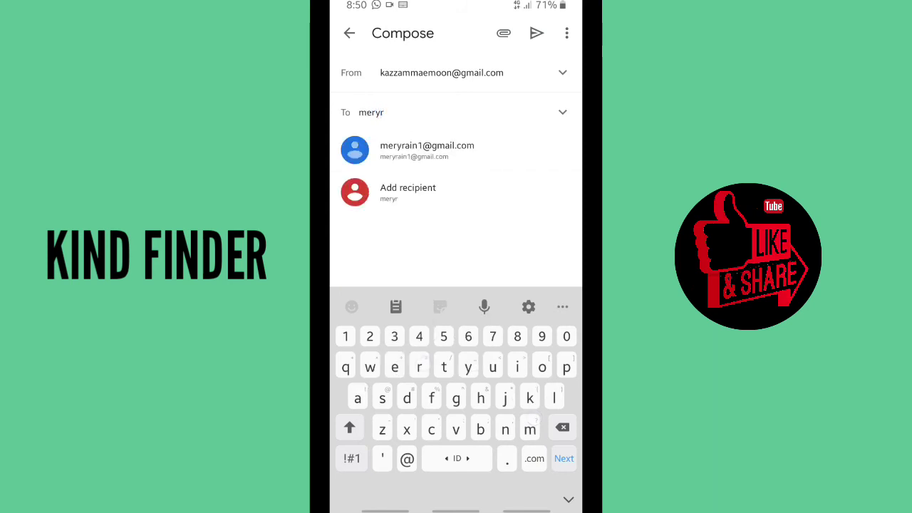
left_click(422, 150)
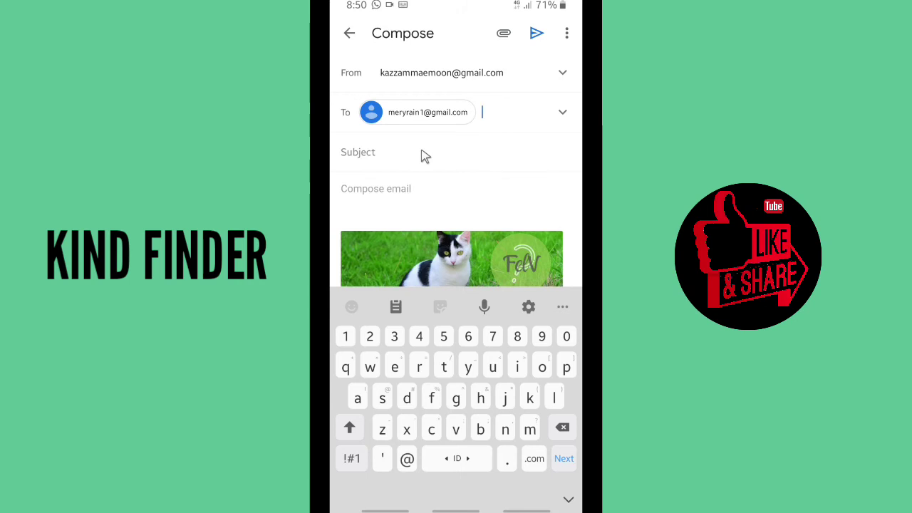
- Begin the subject with "Kf", then delete the mistyped character
left_click(416, 151)
type("Kf")
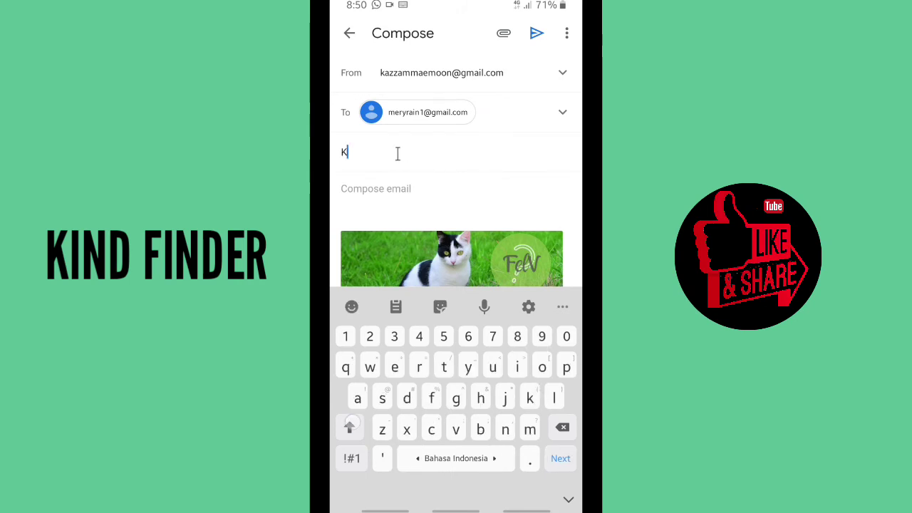
key("BackSpace")
key("BackSpace")
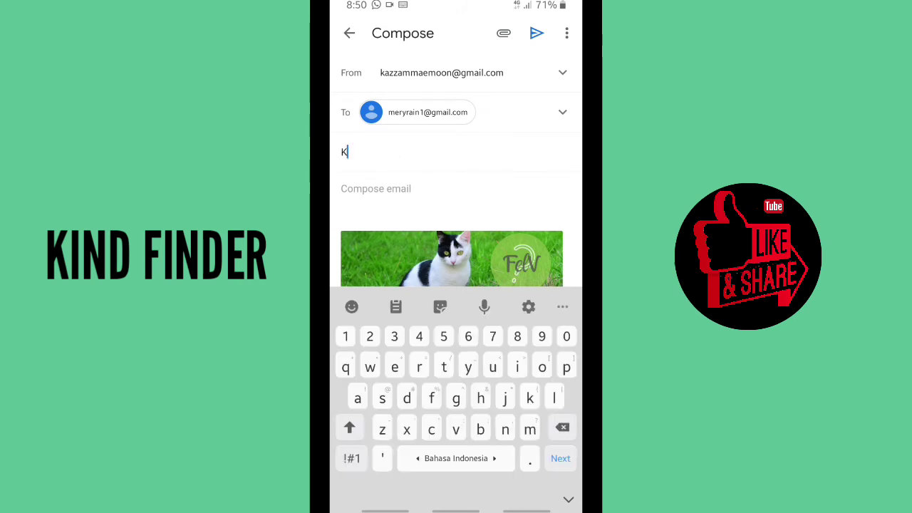